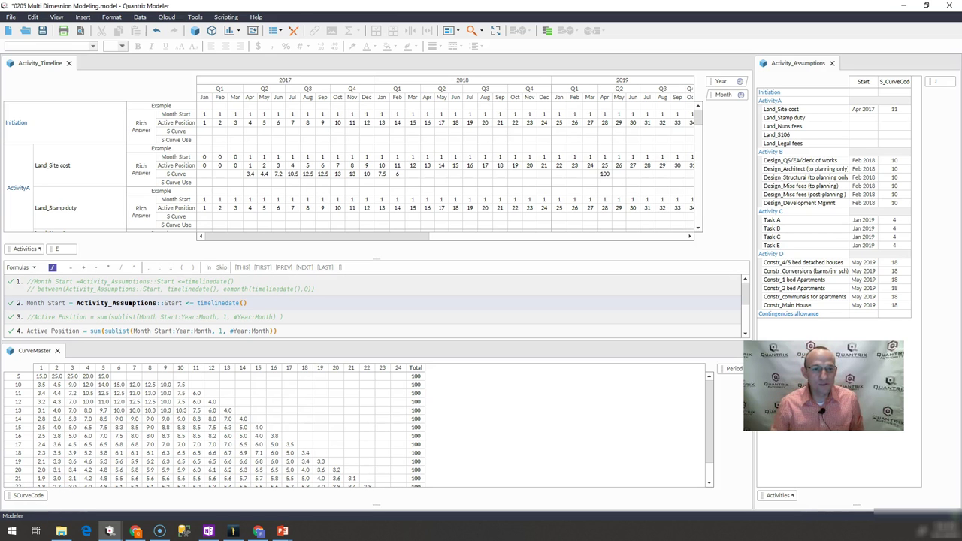
Open Manage Roles, review the roles, and keep Modeler's default perspective as None
left_click(195, 17)
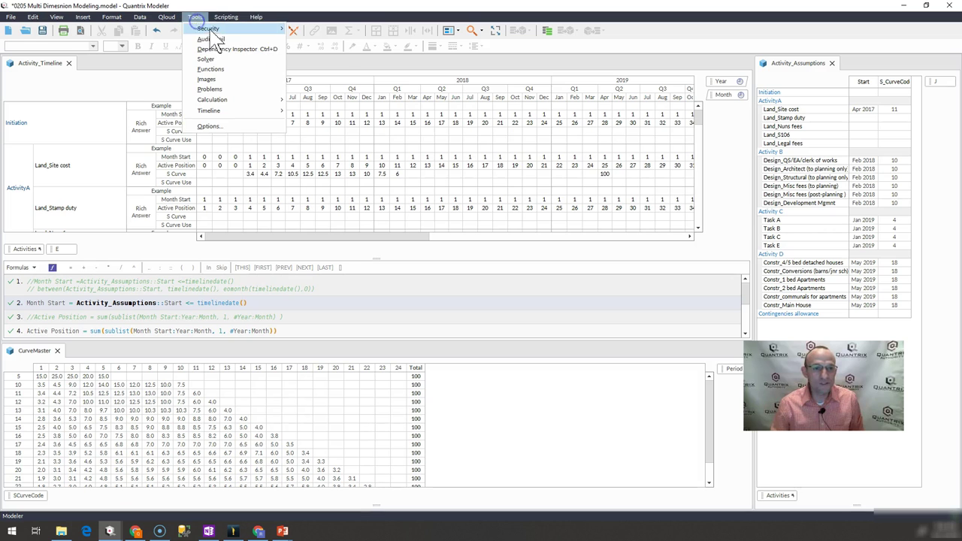
mouse_move(217, 29)
left_click(314, 29)
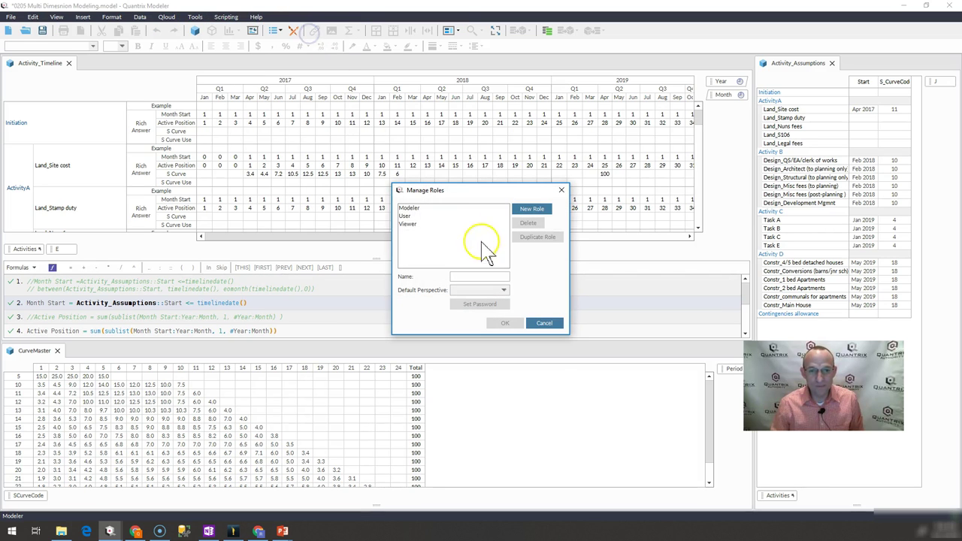
left_click(411, 208)
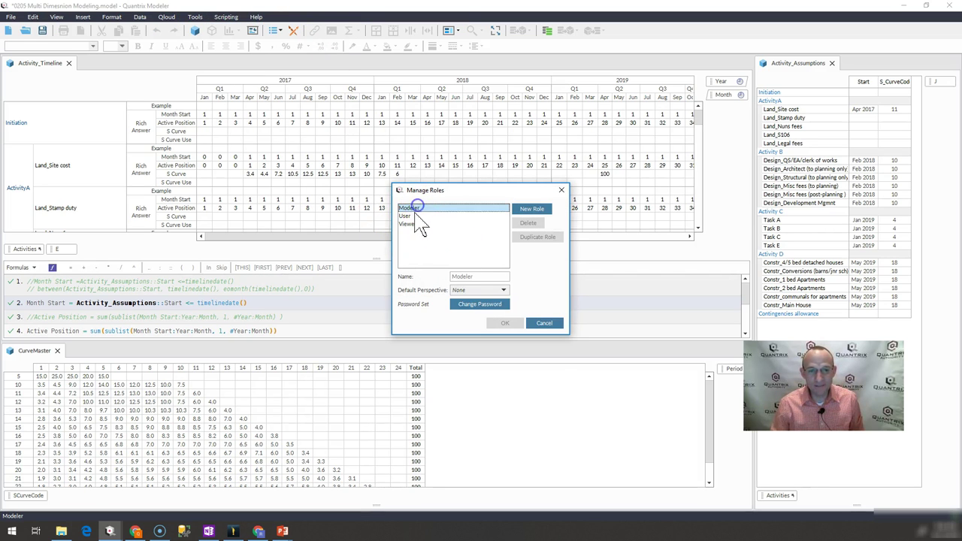
left_click(411, 224)
left_click(404, 217)
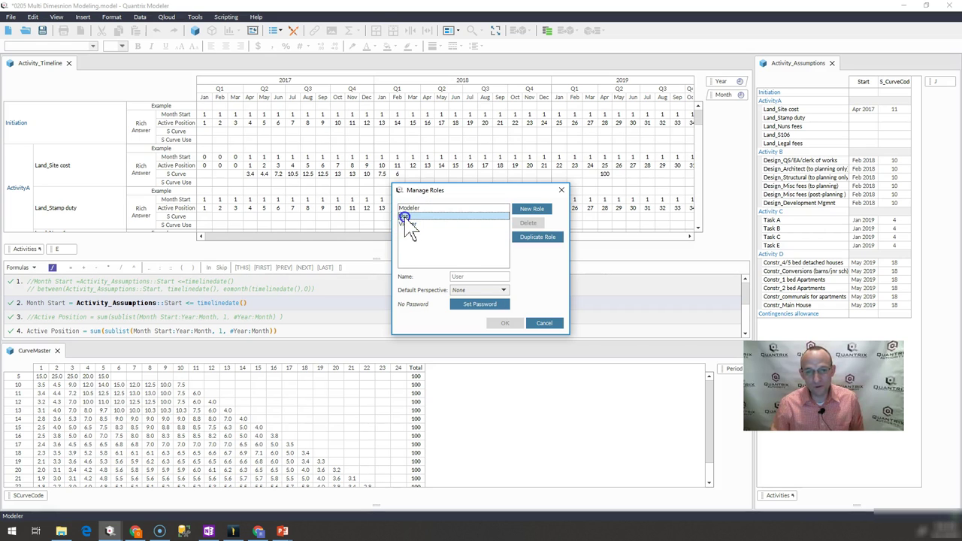
left_click(404, 208)
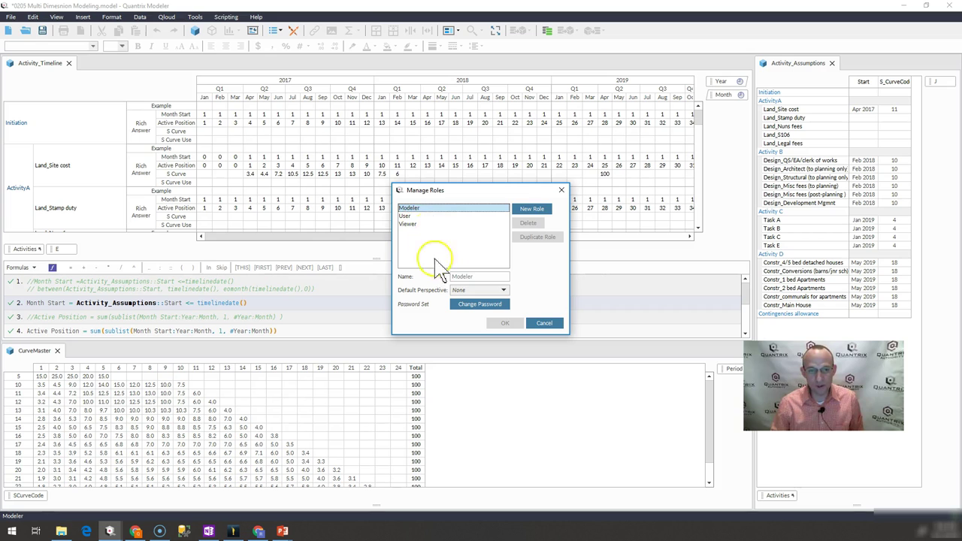
left_click(484, 290)
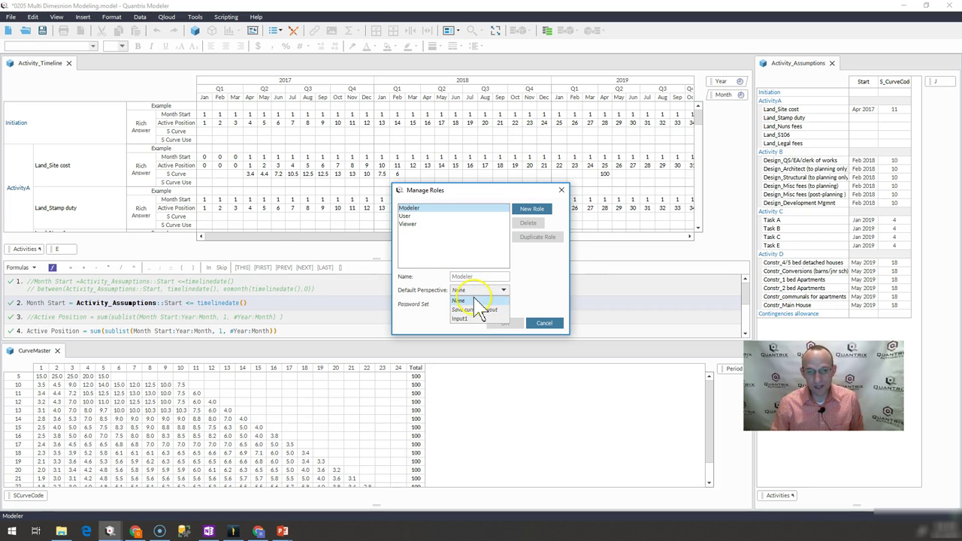
left_click(471, 292)
Give the Modeler role a new password and confirm it
left_click(479, 305)
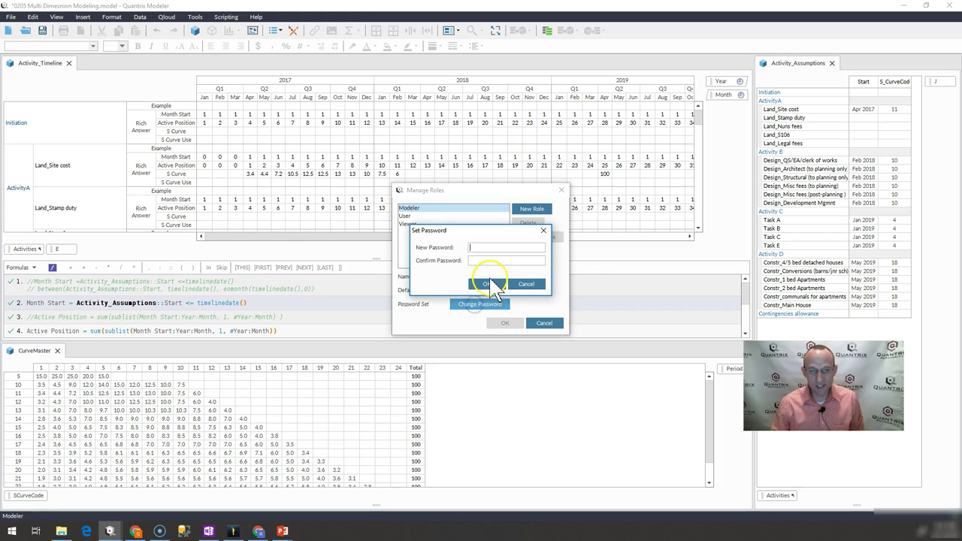
type("123")
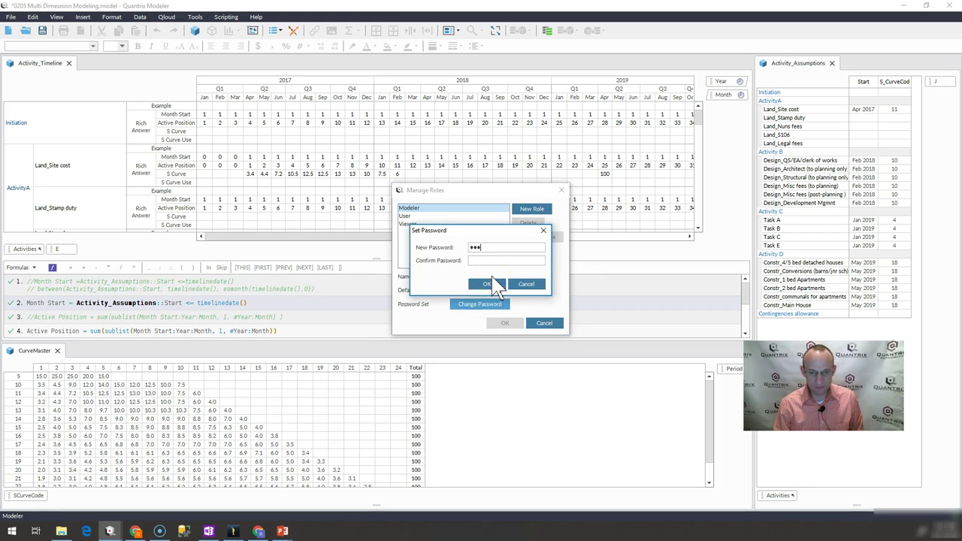
type("45678")
key("Tab")
type("12345678")
left_click(488, 284)
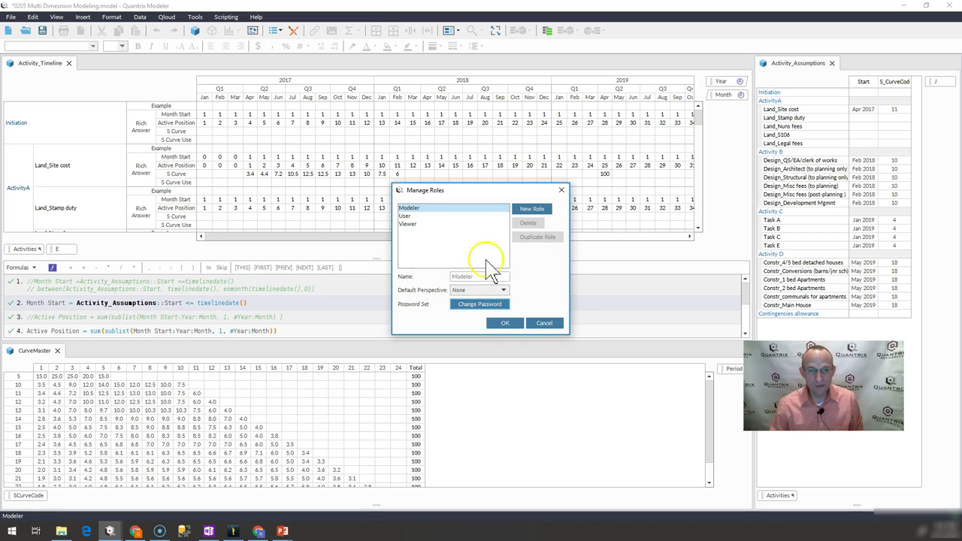
left_click(506, 324)
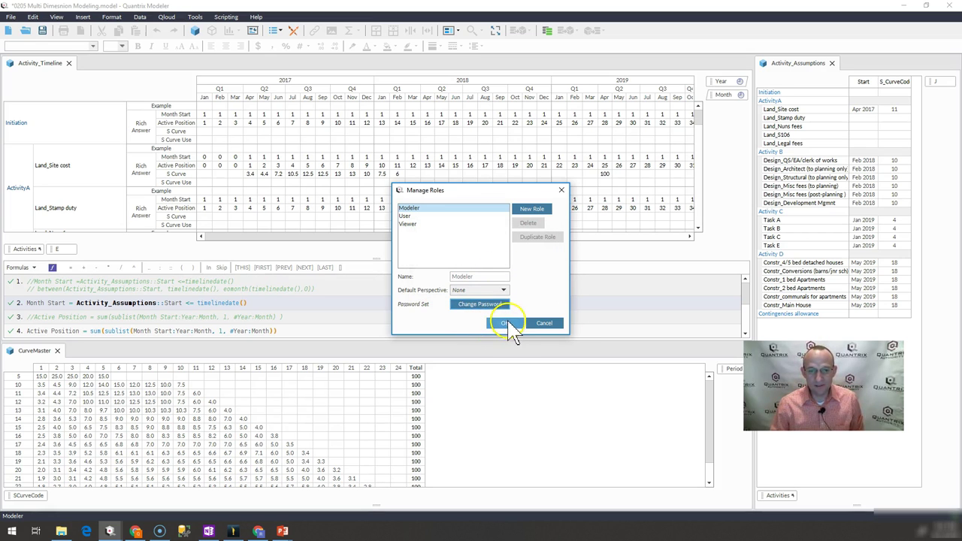
left_click(407, 217)
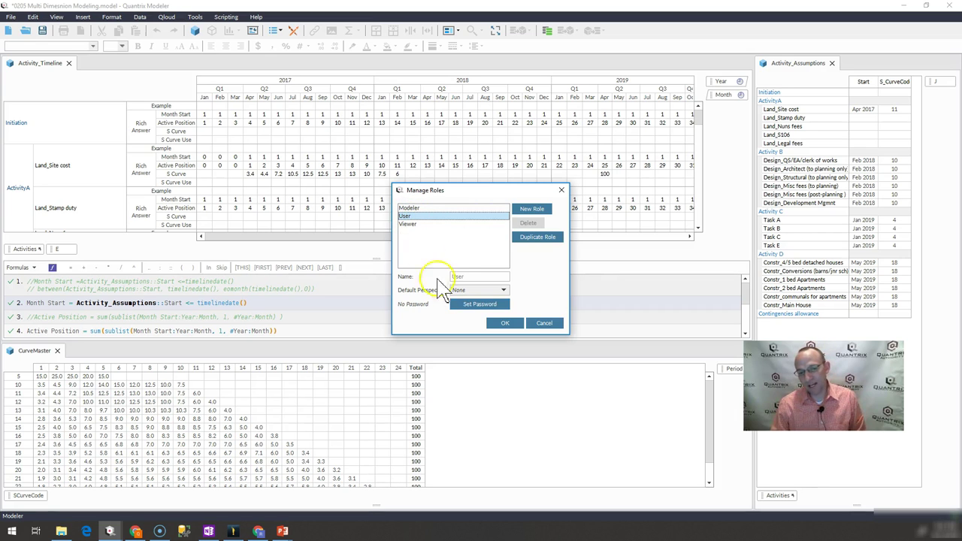
Create a new role, rename it to 'Rich's Role', and confirm the role list with OK
left_click(532, 210)
left_click(450, 275)
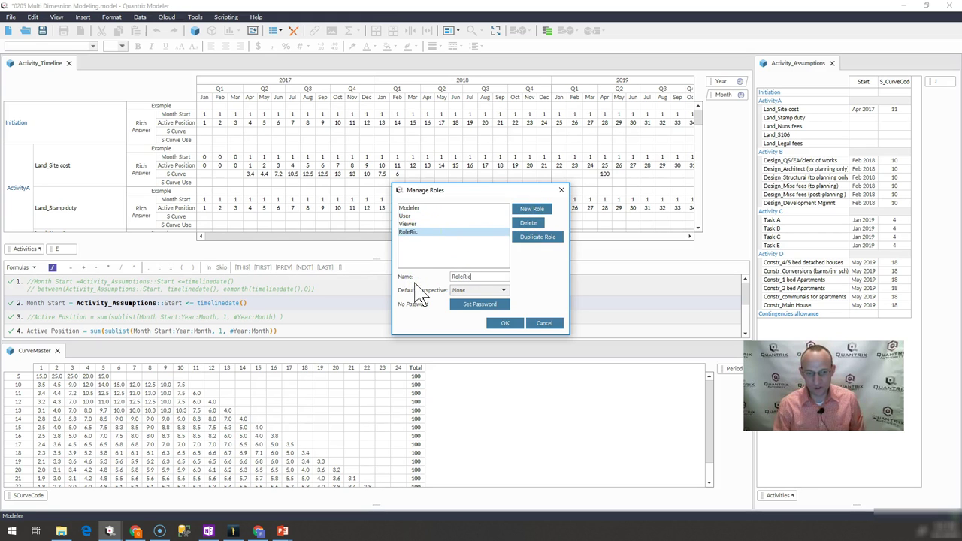
key("BackSpace")
key("BackSpace")
key("BackSpace")
key("BackSpace")
type("Rich's Role")
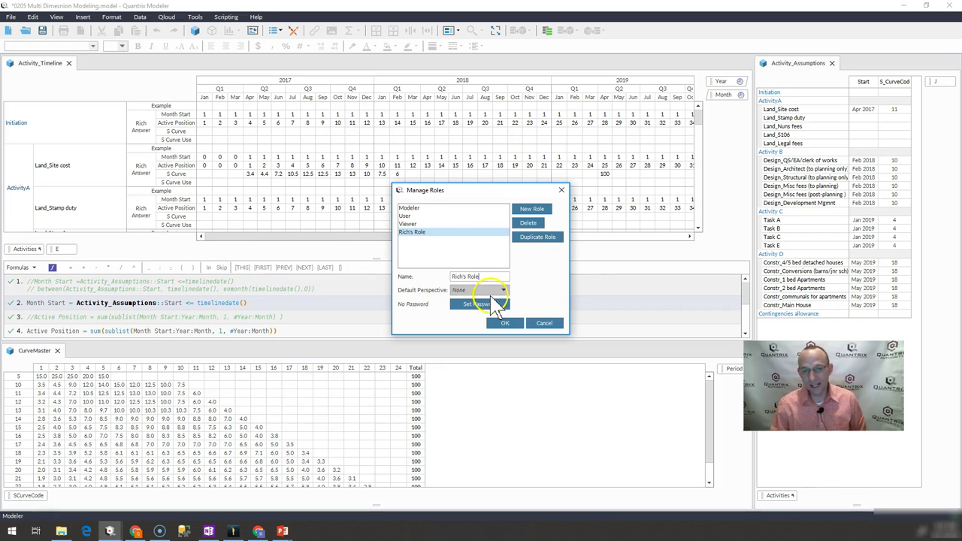
left_click(438, 239)
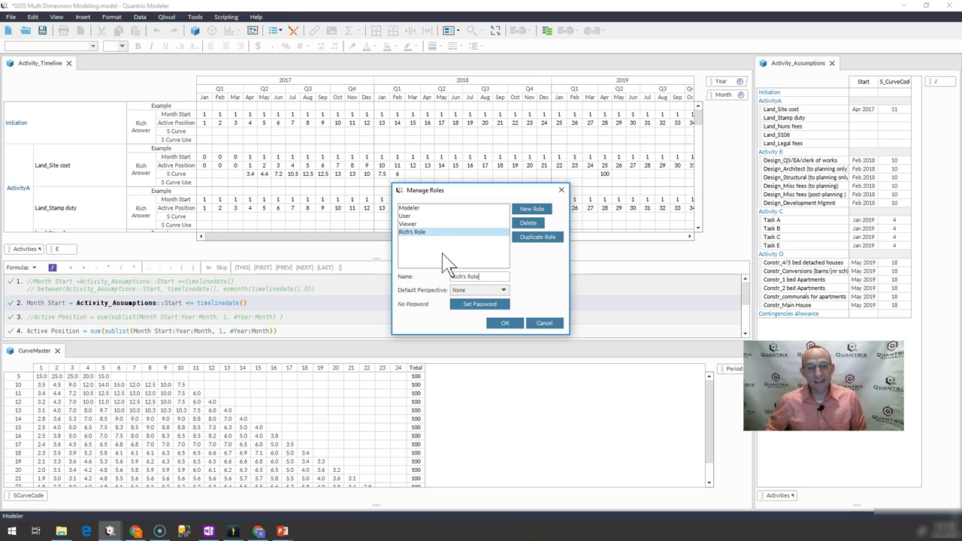
left_click(505, 322)
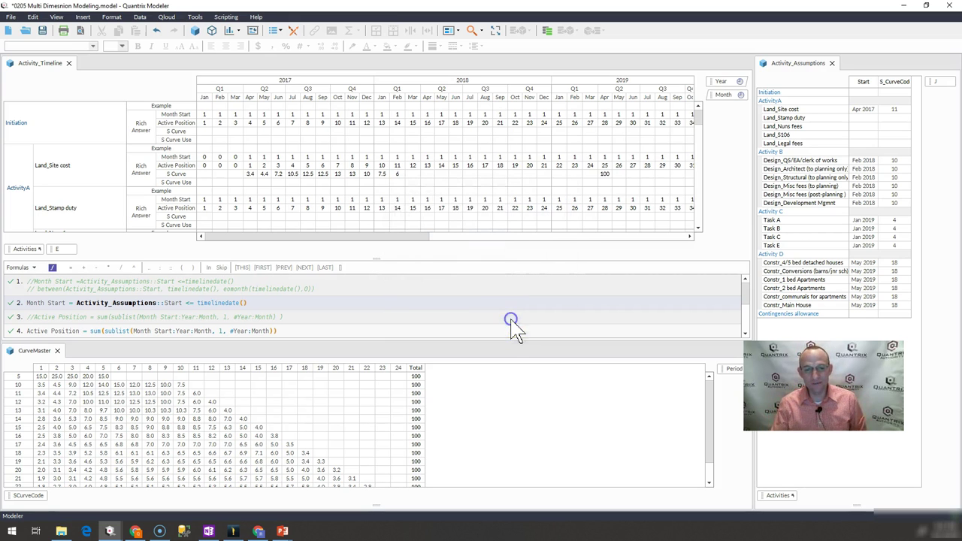
Open the Permissions panel from Tools > Security, showing the Modeler role's permissions
left_click(194, 16)
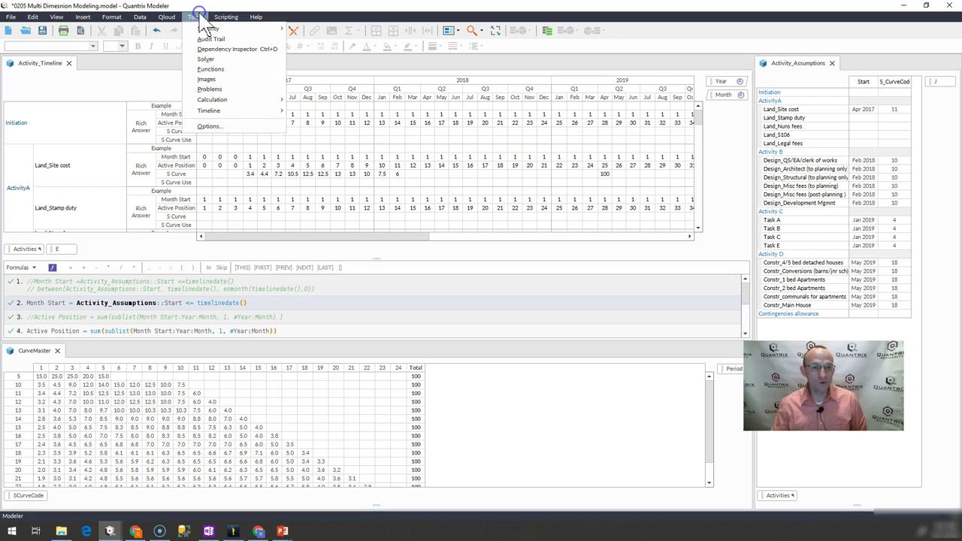
mouse_move(218, 29)
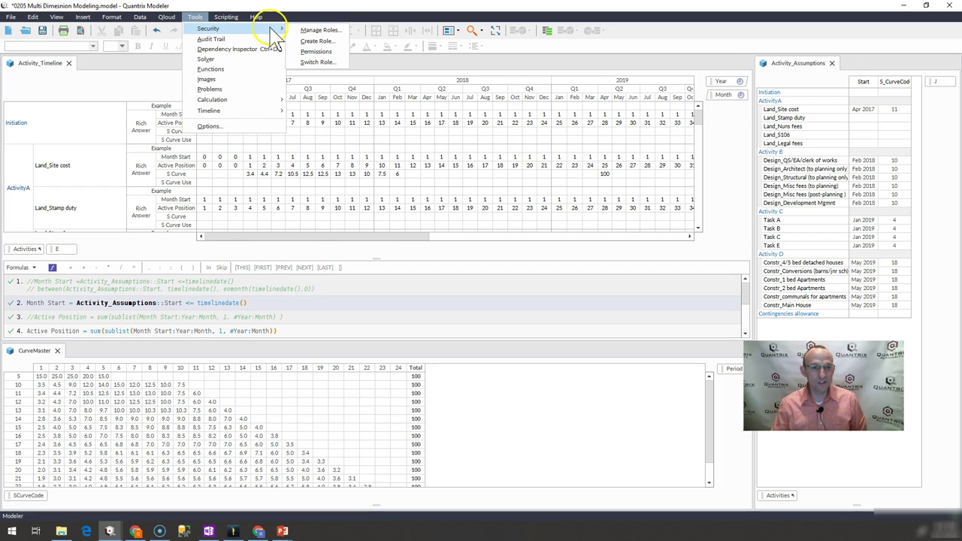
left_click(314, 52)
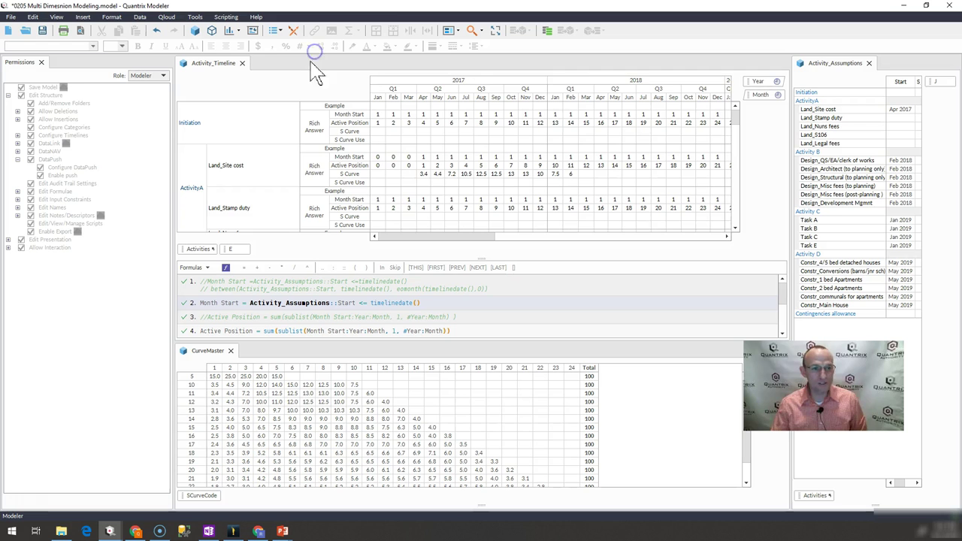
left_click(109, 91)
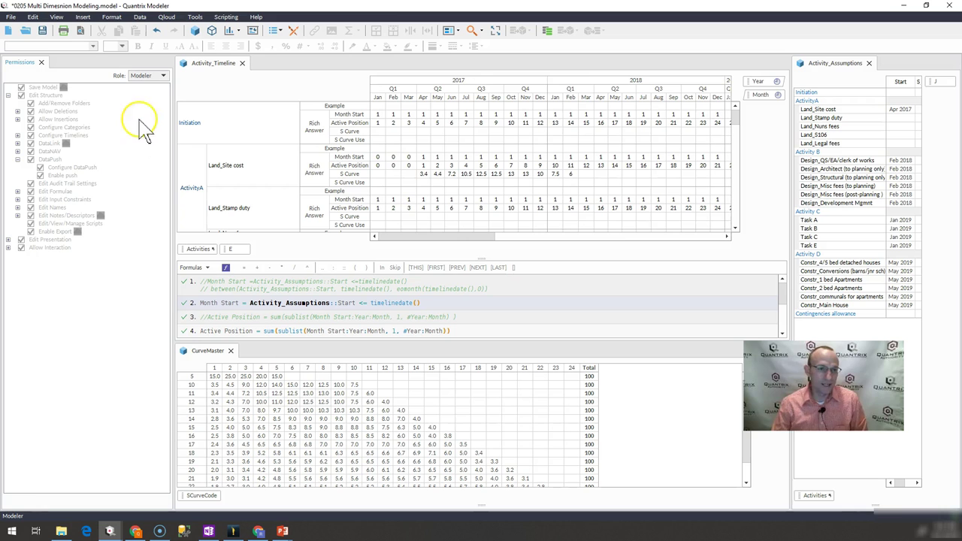
left_click(161, 76)
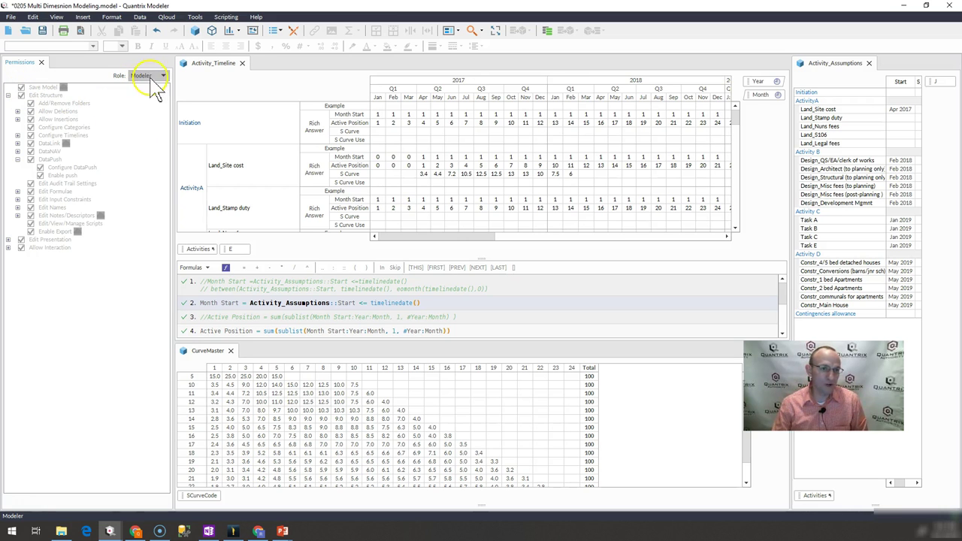
Switch to the User role, expand Edit Formulae, and toggle it on then off again
left_click(149, 96)
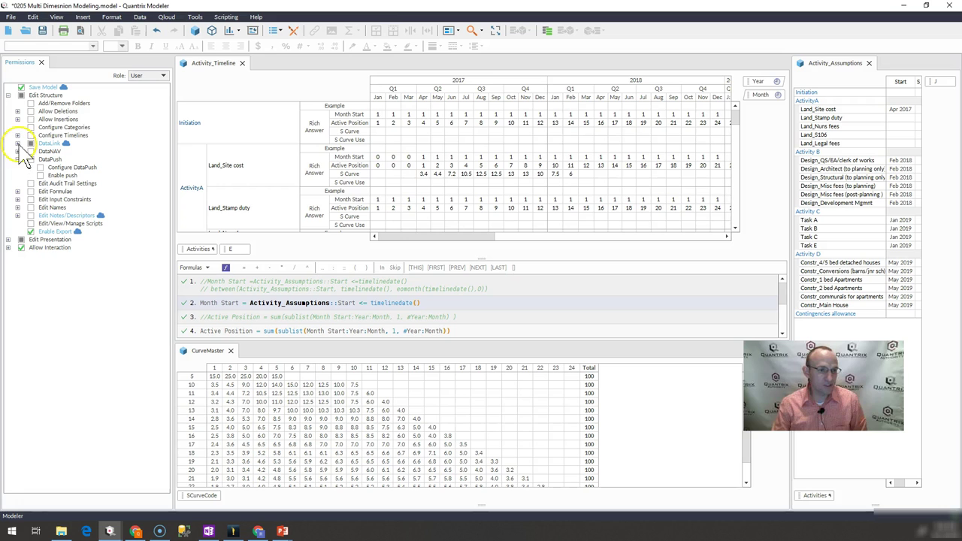
left_click(18, 192)
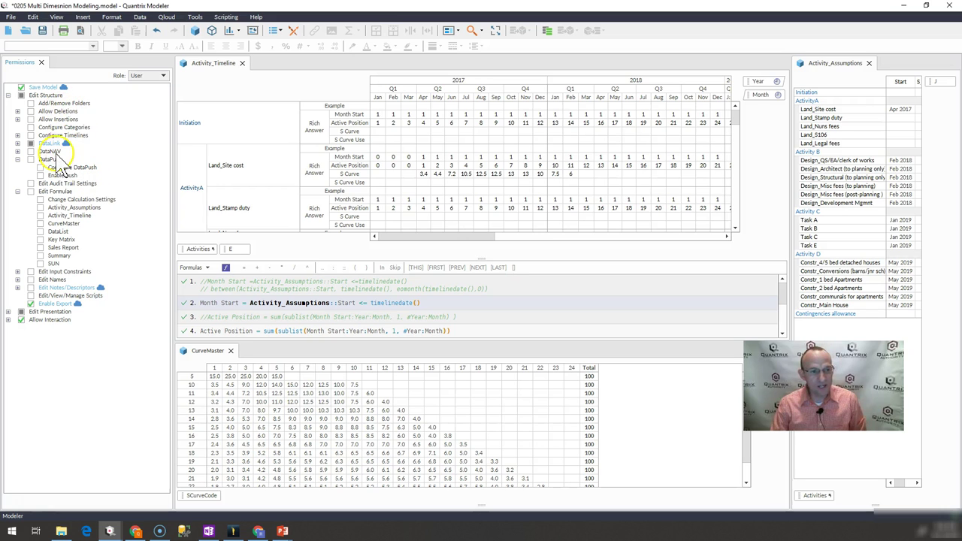
mouse_move(72, 153)
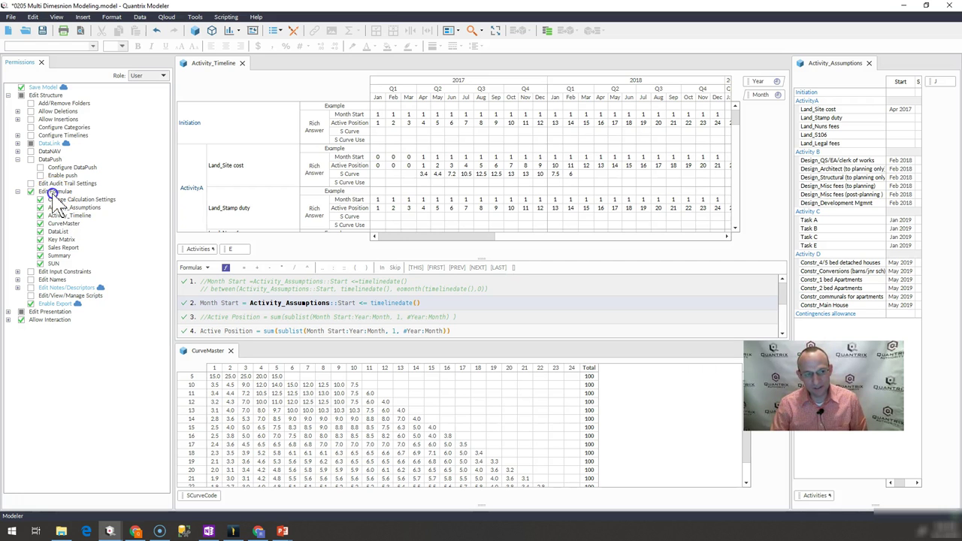
left_click(31, 191)
left_click(31, 191)
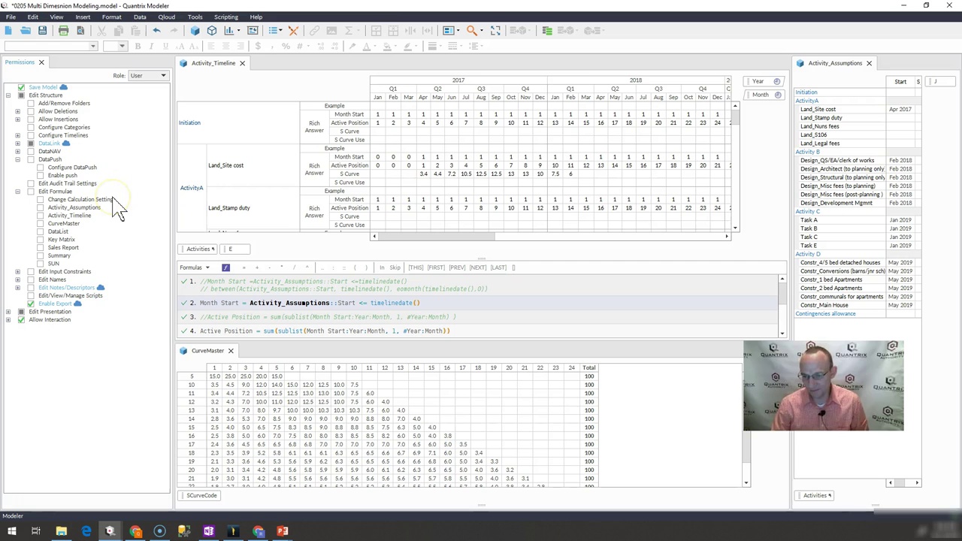
Switch the Permissions panel to Rich's Role and grant it Save Model
left_click(154, 76)
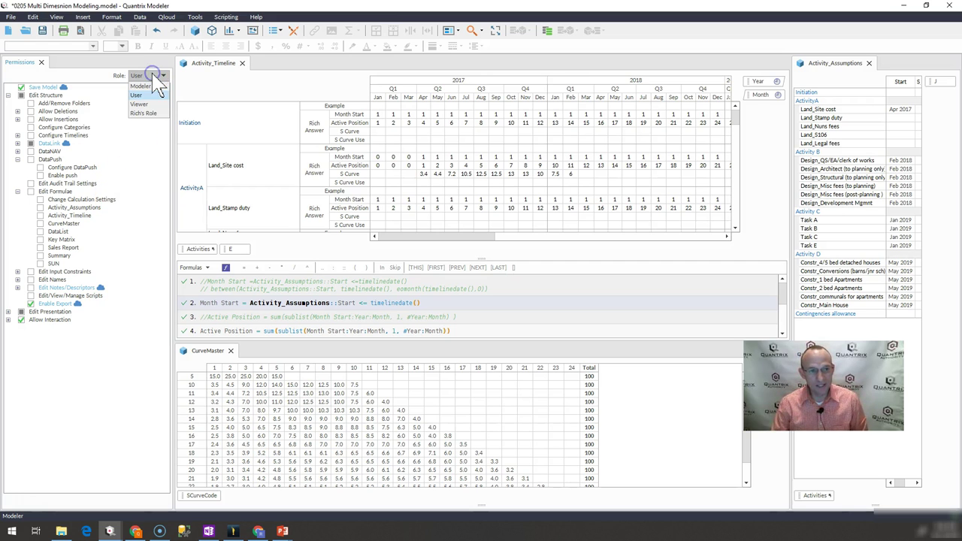
left_click(147, 114)
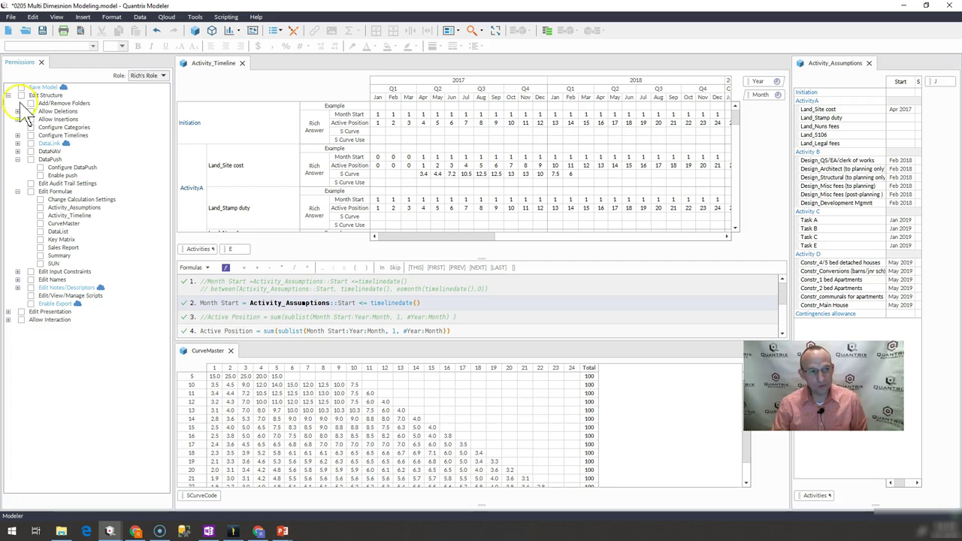
left_click(21, 87)
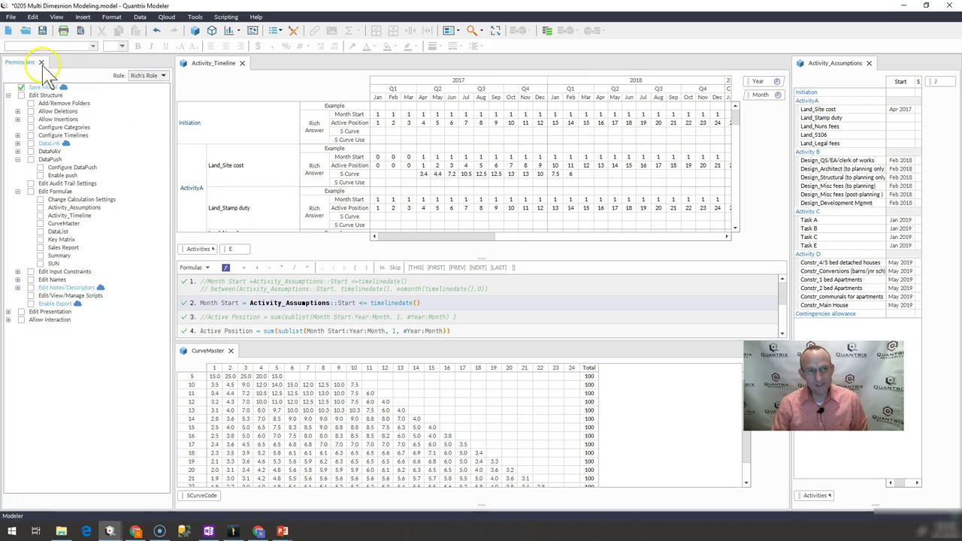
Open the Tools menu to reach the Security options
left_click(197, 17)
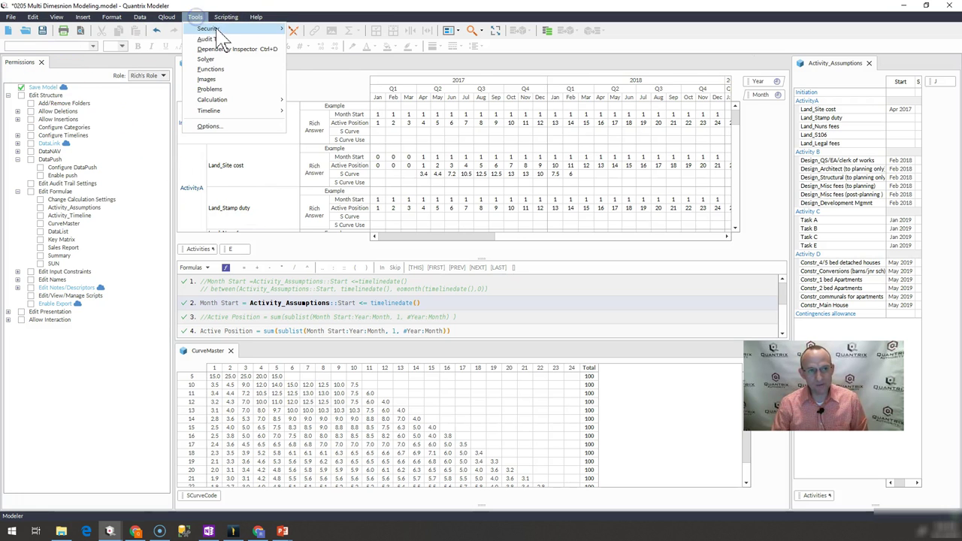
mouse_move(218, 30)
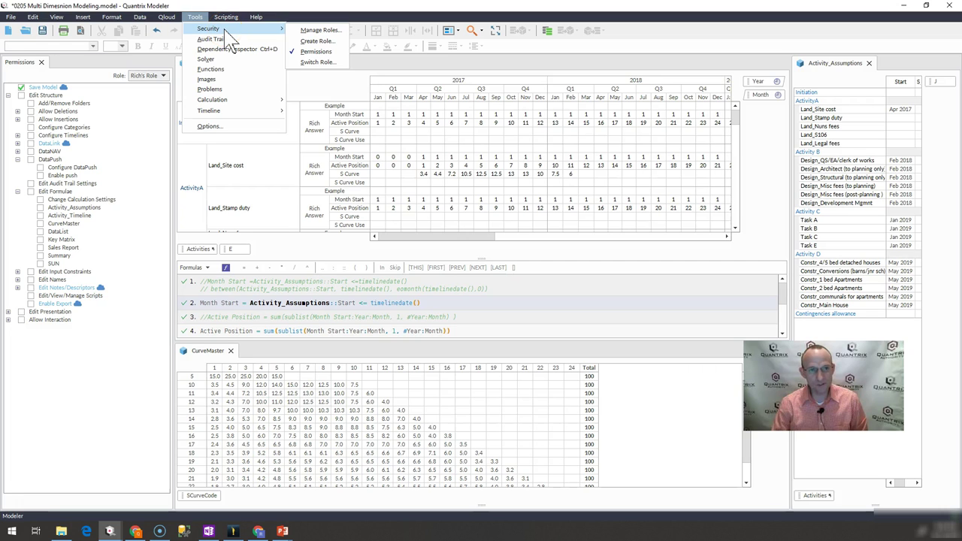